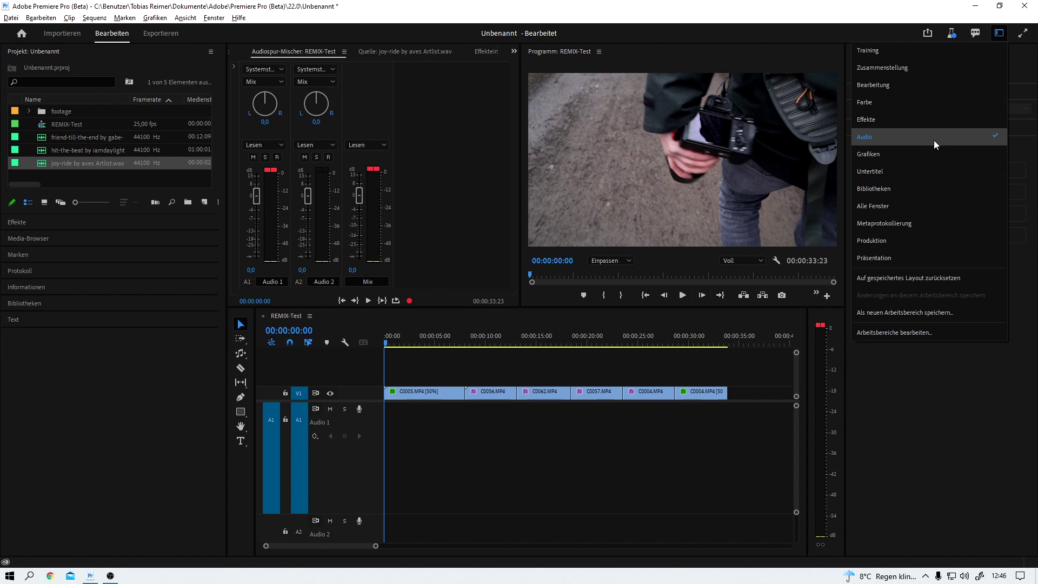
# Step: Close the workspaces list and scrub through the REMIX-Test sequence to preview the footage
pyautogui.click(389, 343)
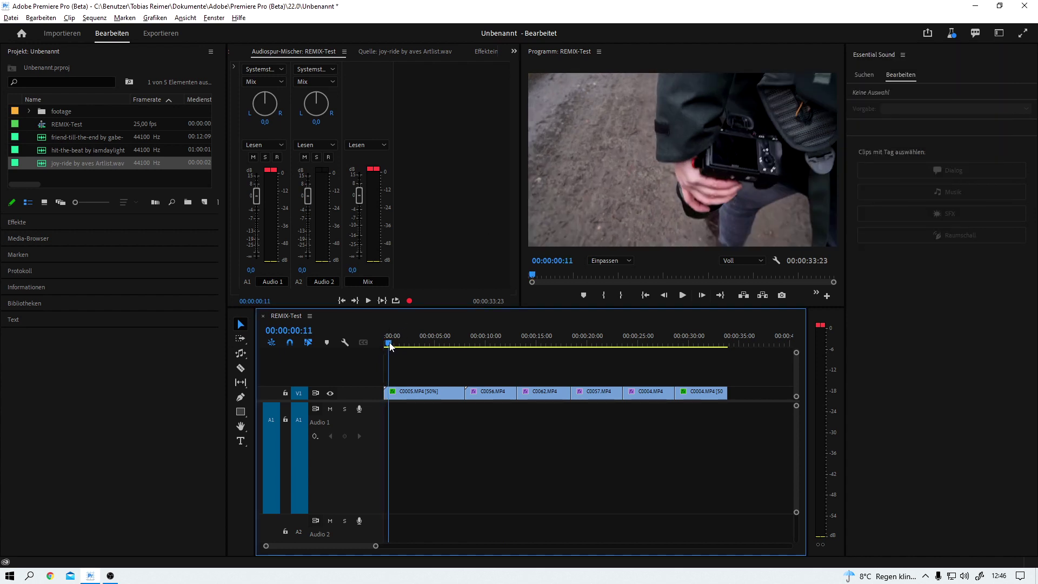
pyautogui.moveTo(390, 343); pyautogui.dragTo(323, 394)
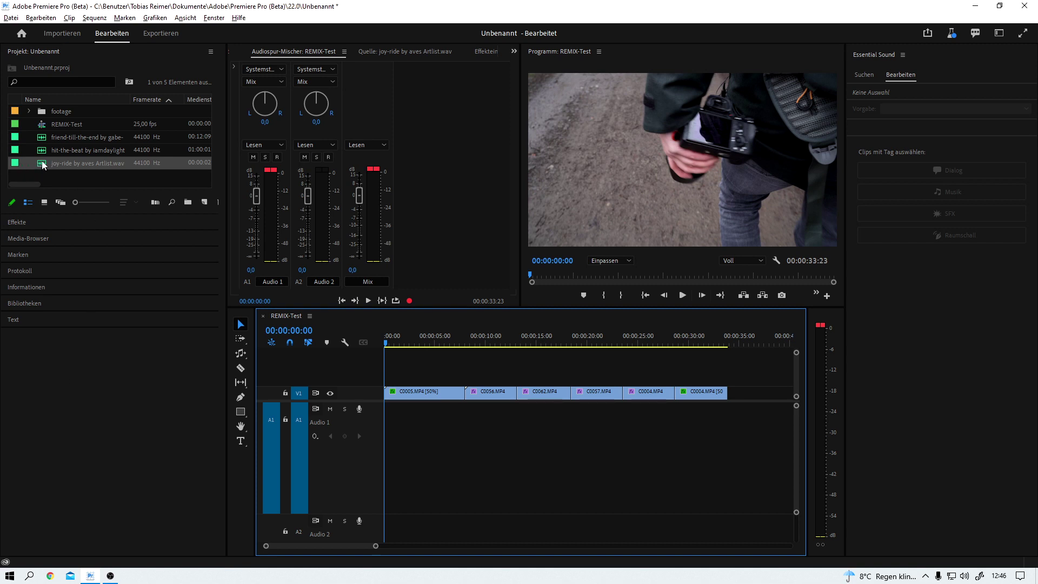
# Step: Place the joy-ride music at the start of A1 and play it with the video
pyautogui.moveTo(43, 164); pyautogui.dragTo(387, 430)
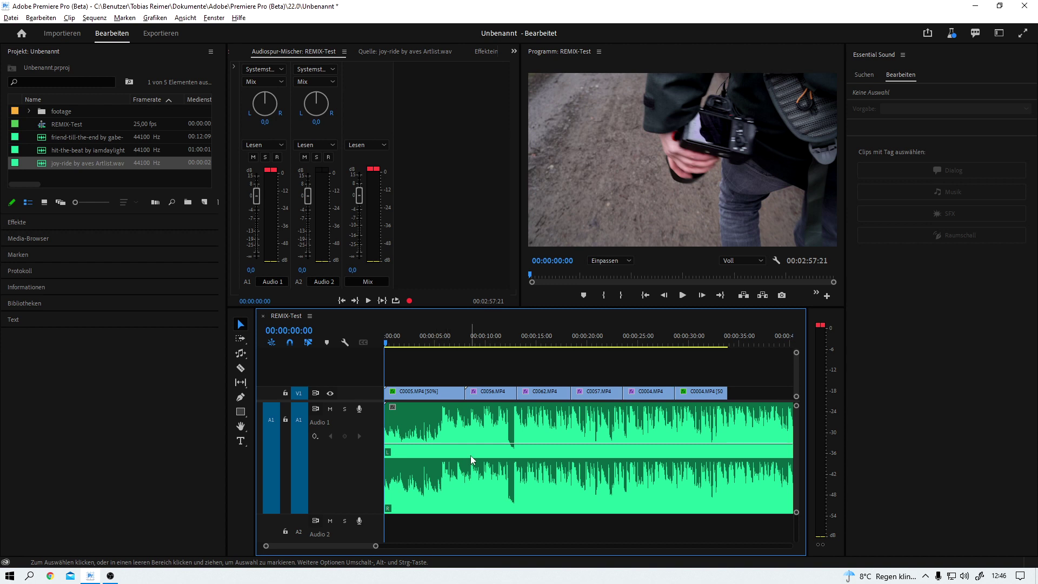
pyautogui.press('space')
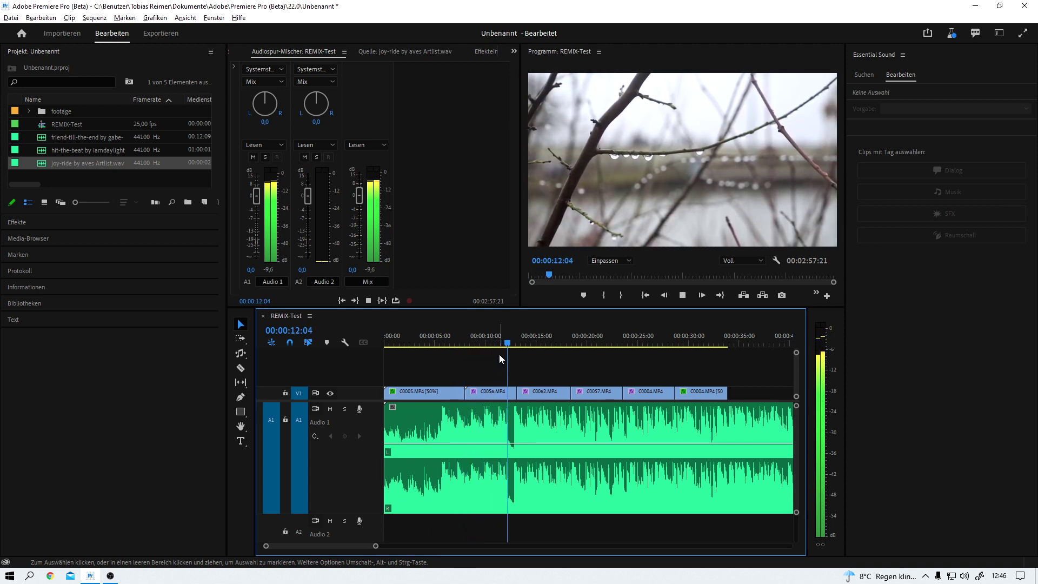
pyautogui.press('space')
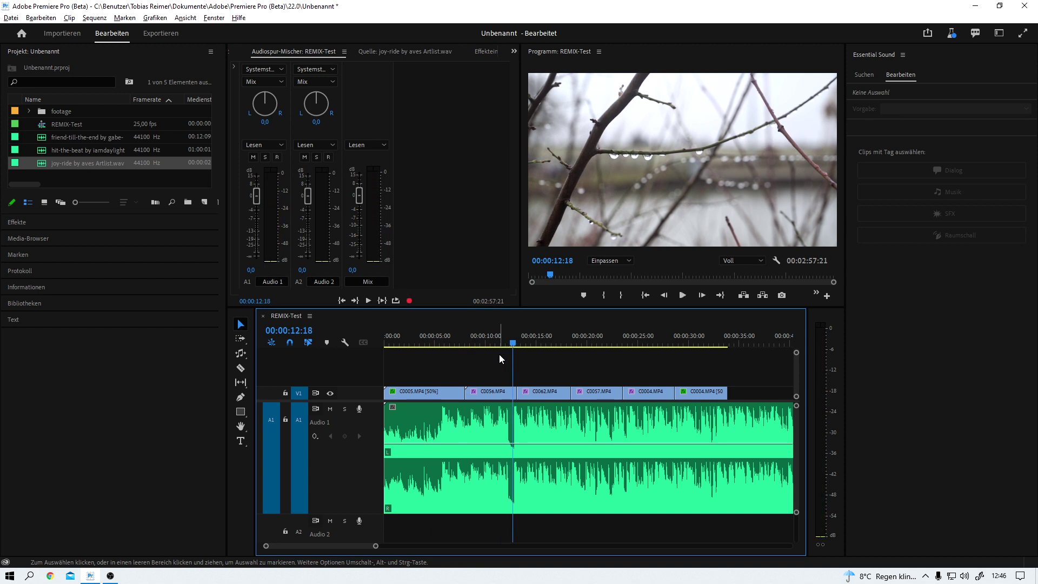
# Step: Zoom out to show the full 00:02:57:21 music clip, trying then undoing a trim to the video end
pyautogui.press('\\')
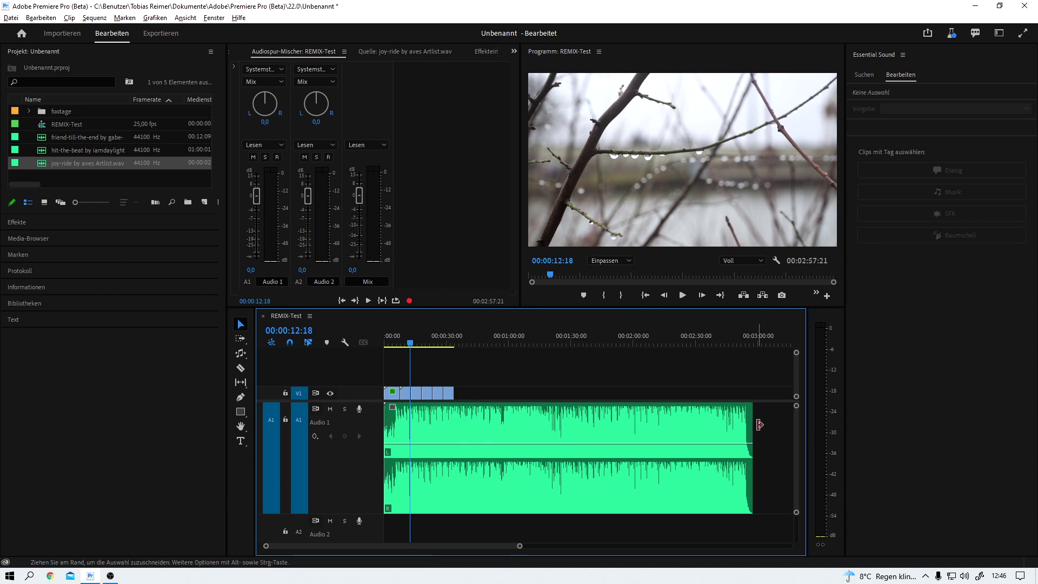
pyautogui.moveTo(759, 424); pyautogui.dragTo(459, 420)
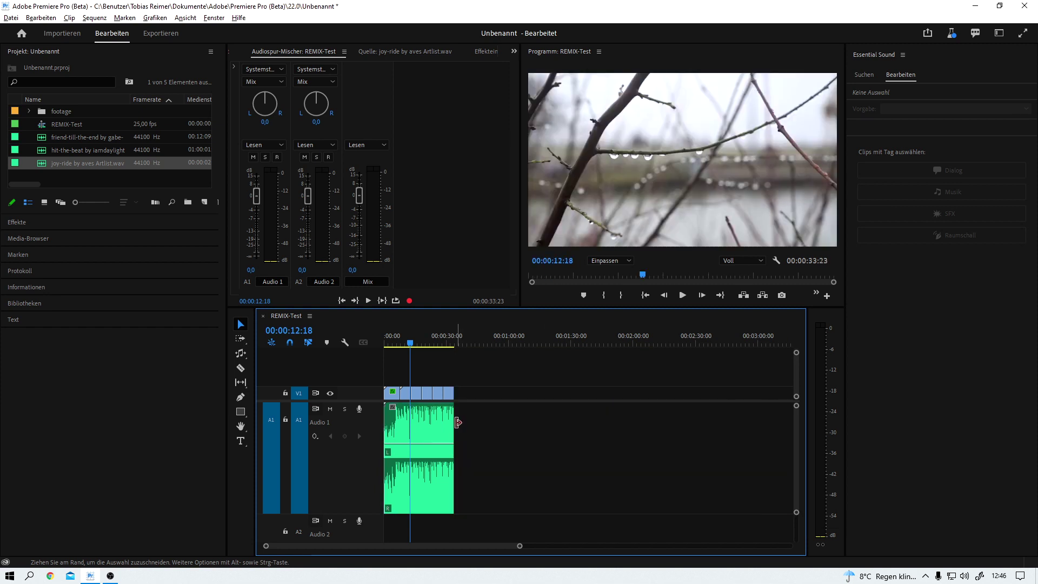
pyautogui.hotkey('ctrl', 'z')
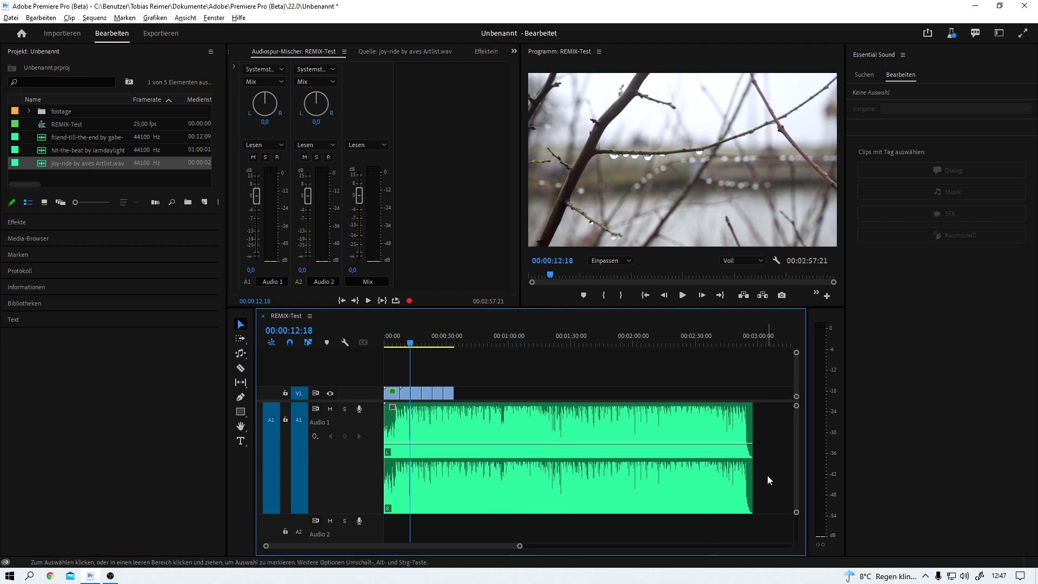
# Step: Tag the joy-ride clip as Music in Essential Sound and enable Duration (Dauer)
pyautogui.click(720, 423)
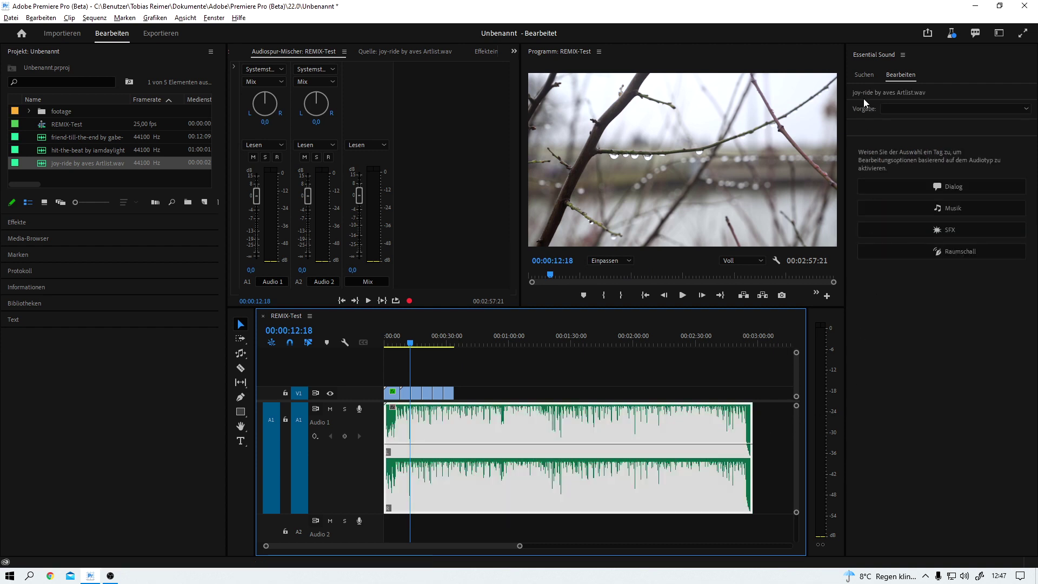
pyautogui.click(948, 202)
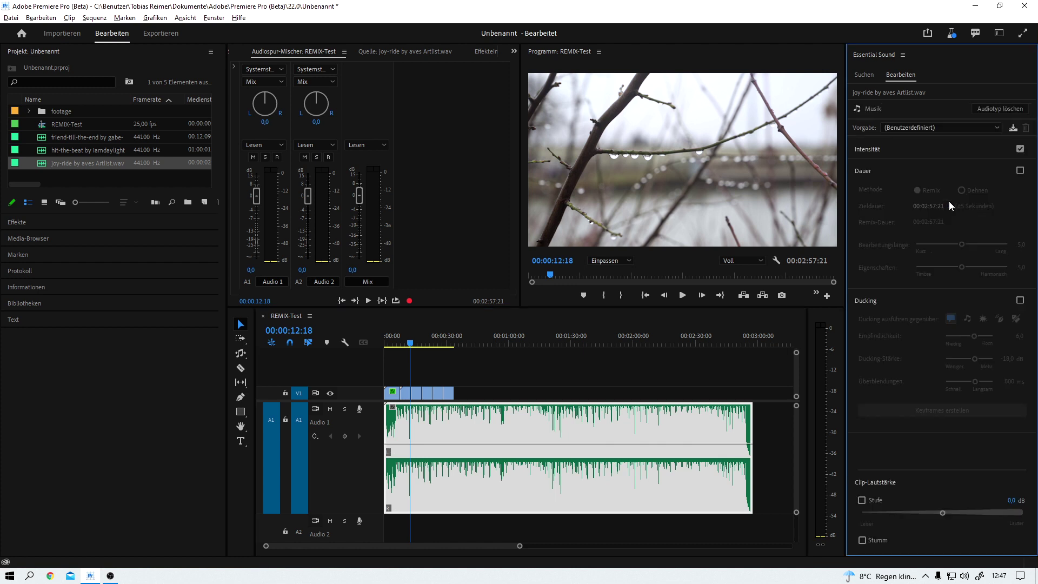
pyautogui.click(1020, 170)
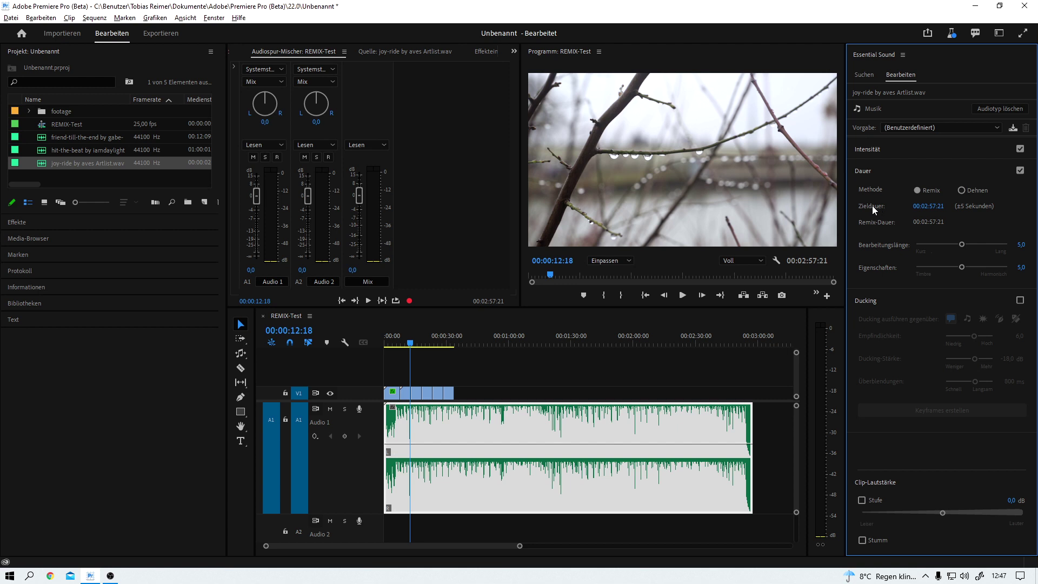
# Step: Paste the sequence end time 00:00:33:23 as Target Duration, remixing the music to 00:00:36:09
pyautogui.moveTo(463, 340); pyautogui.dragTo(453, 336)
pyautogui.click(314, 331)
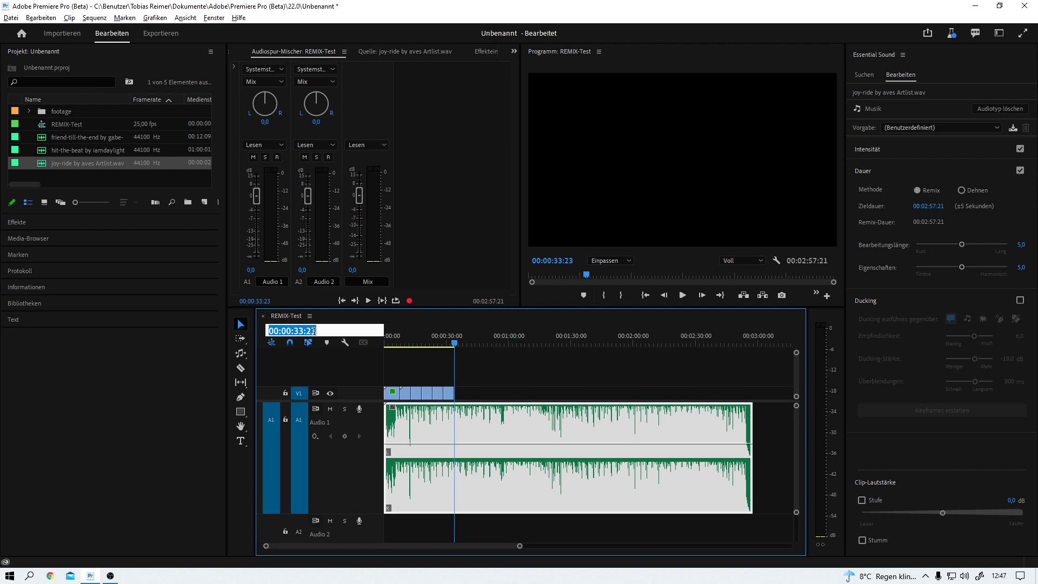
pyautogui.hotkey('ctrl', 'c')
pyautogui.click(924, 206)
pyautogui.hotkey('ctrl', 'v')
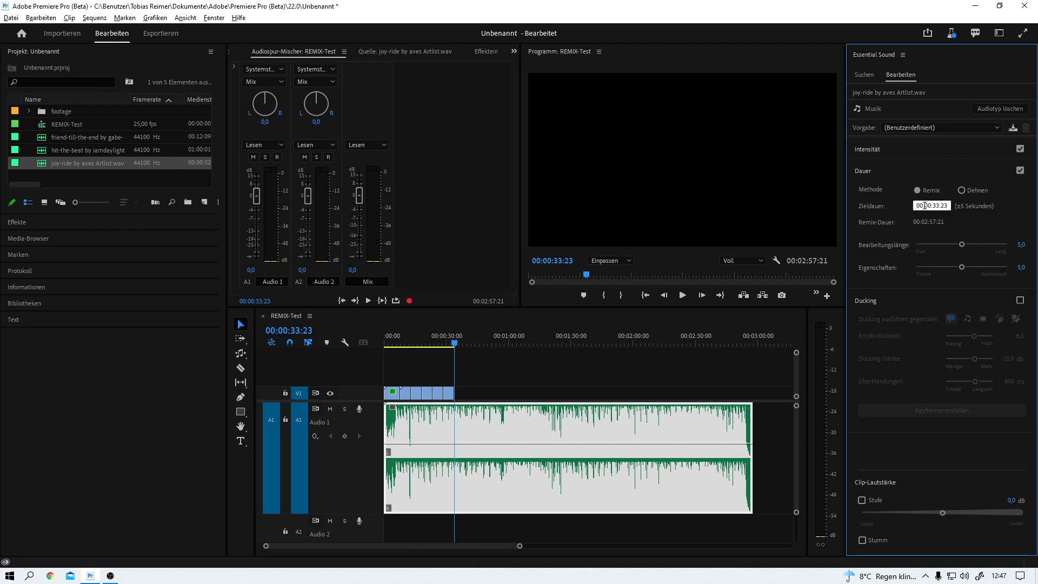
pyautogui.press('Return')
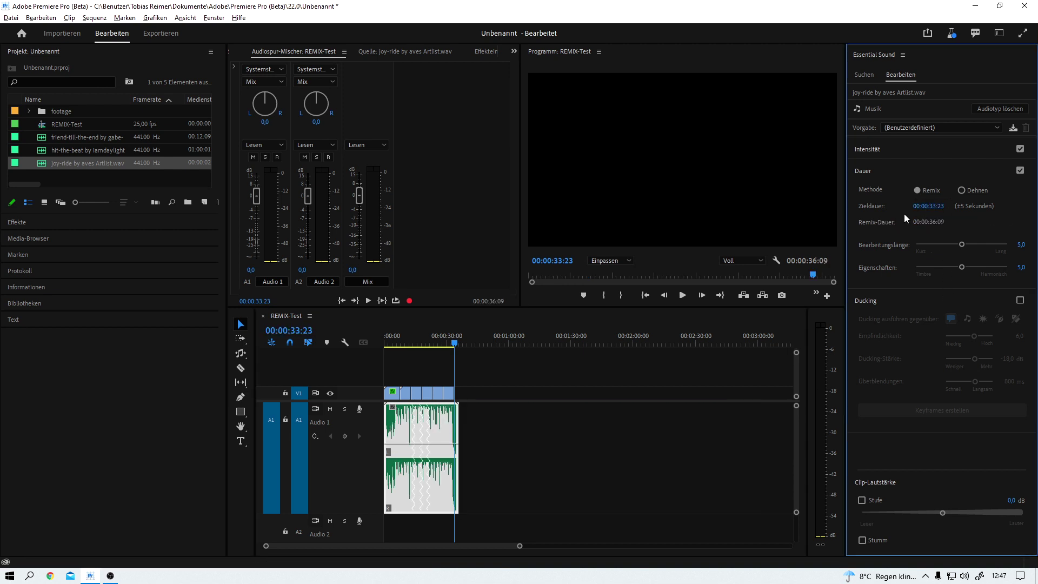
pyautogui.click(427, 371)
pyautogui.press('\\')
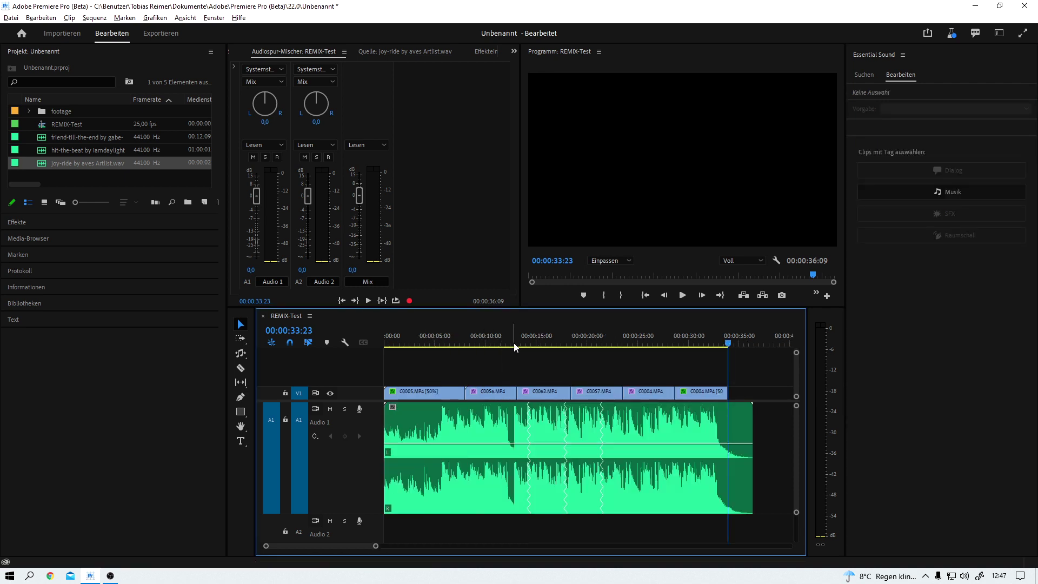
pyautogui.click(512, 342)
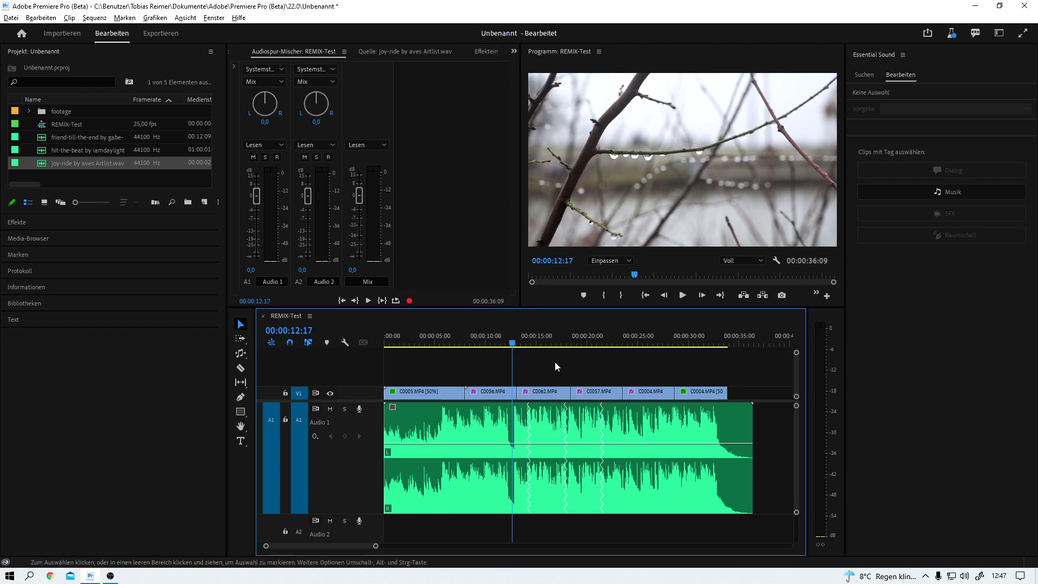
pyautogui.press('space')
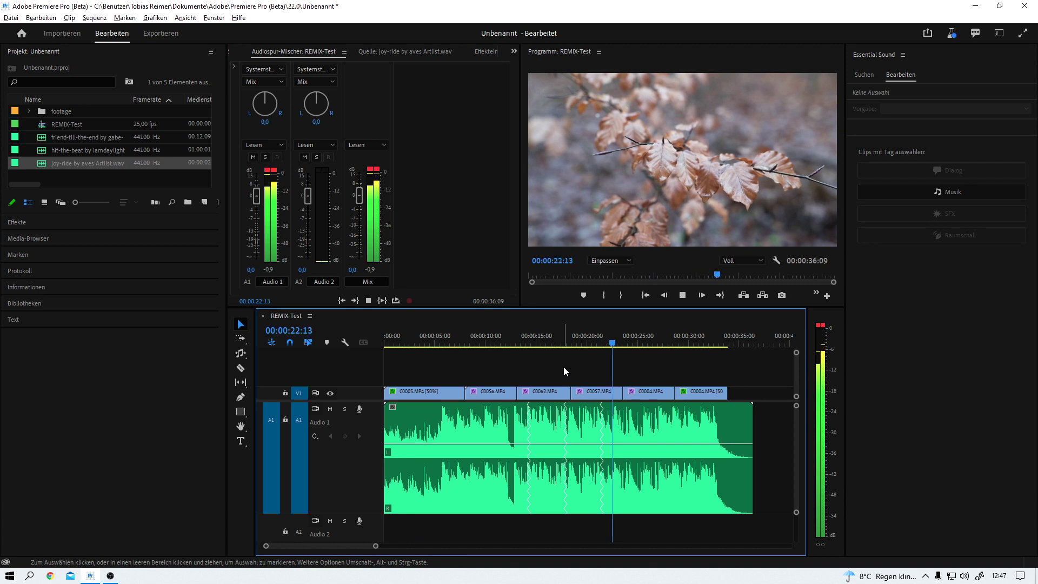
pyautogui.press('space')
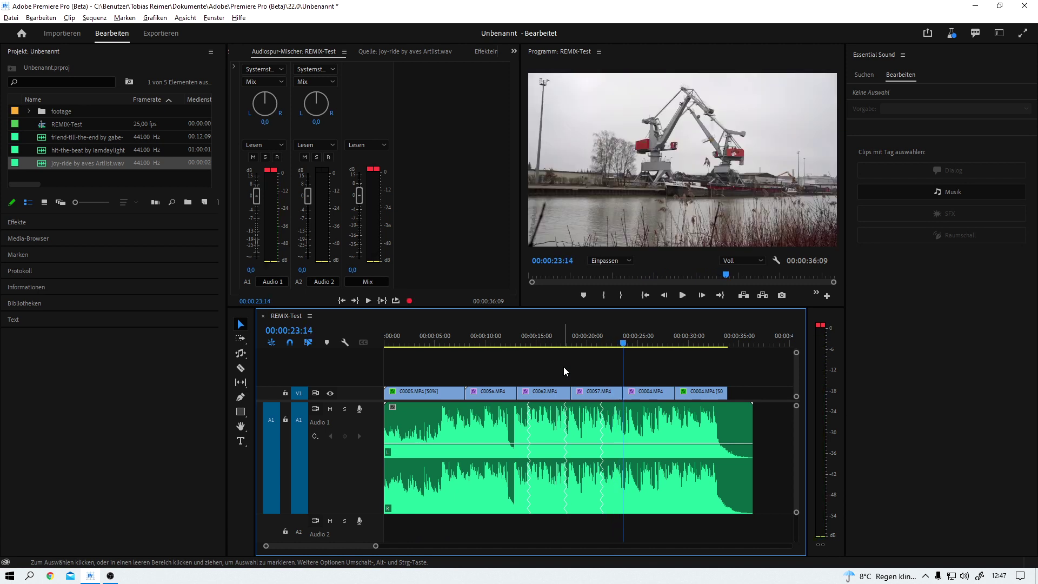
pyautogui.click(509, 346)
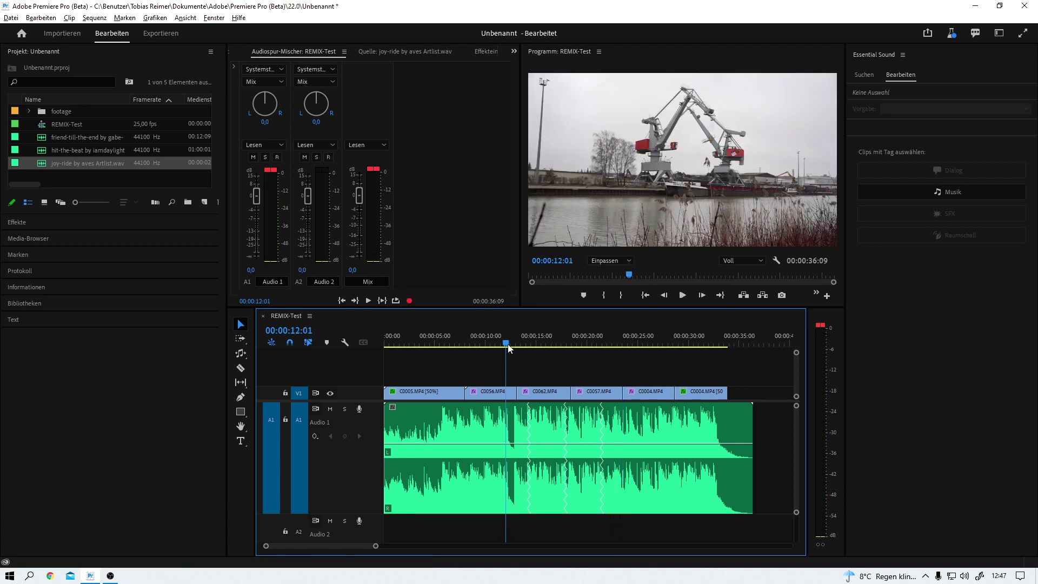
pyautogui.press('space')
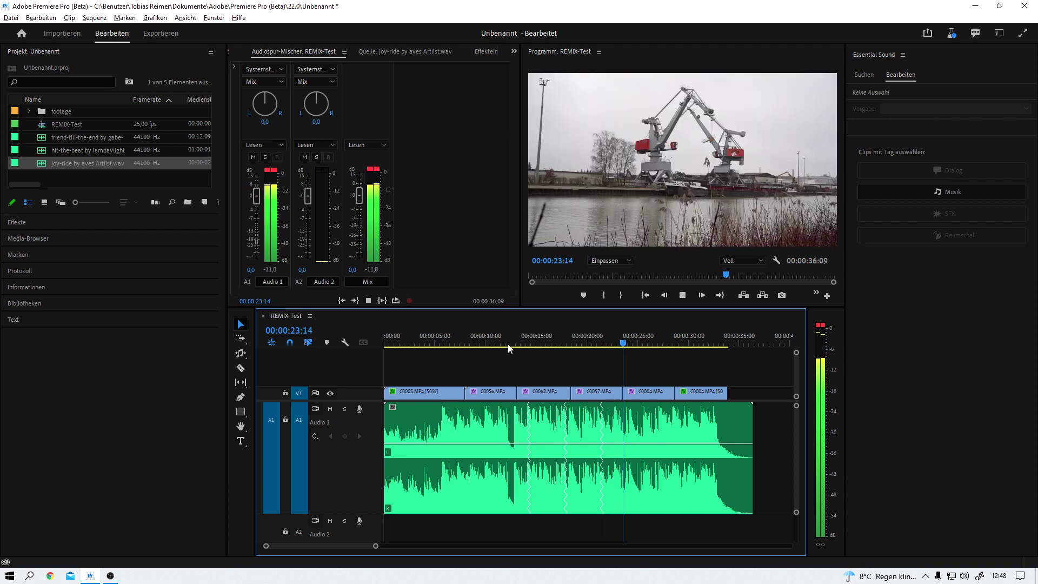
pyautogui.press('space')
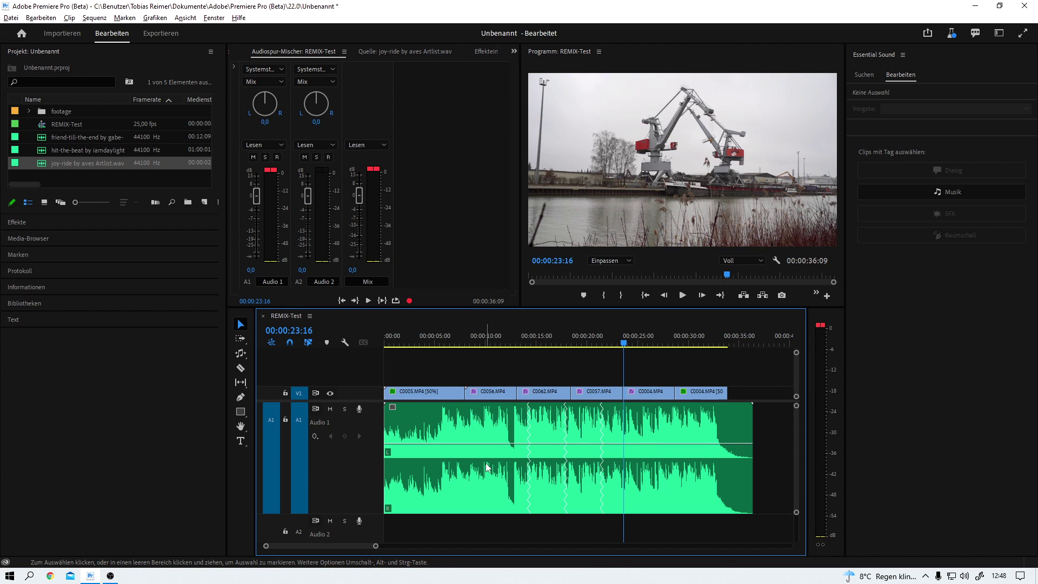
# Step: Paste copies of the V1 video clips after 00:00:33:23, extending the sequence to 00:00:54:18
pyautogui.press('-')
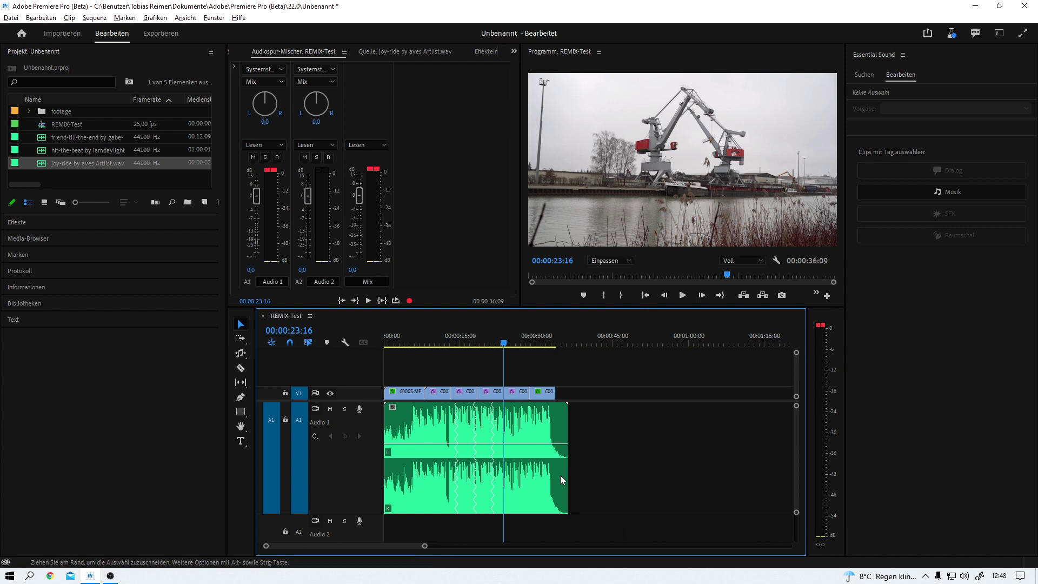
pyautogui.moveTo(564, 370); pyautogui.dragTo(453, 400)
pyautogui.click(557, 343)
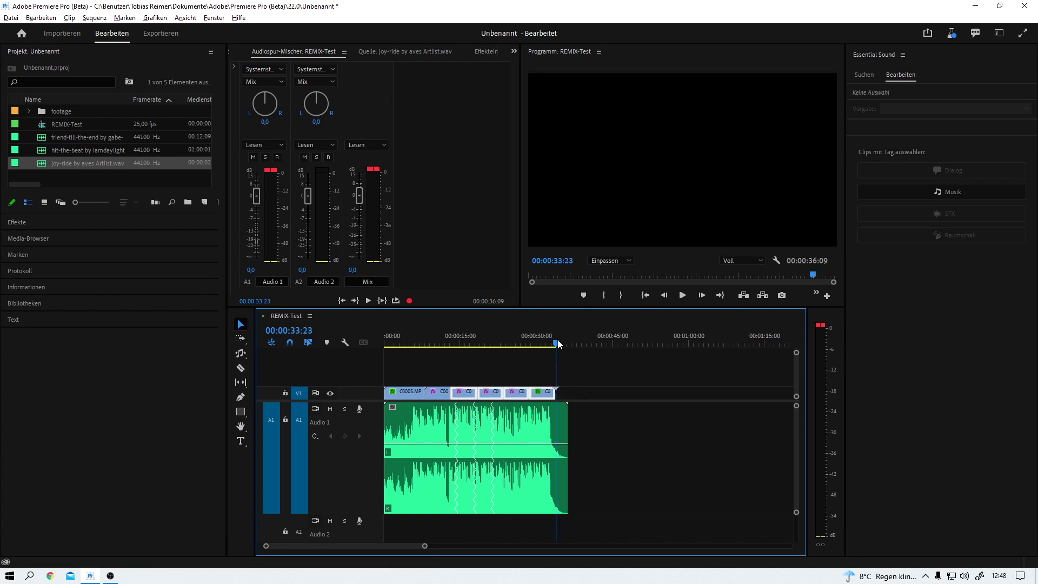
pyautogui.hotkey('ctrl', 'v')
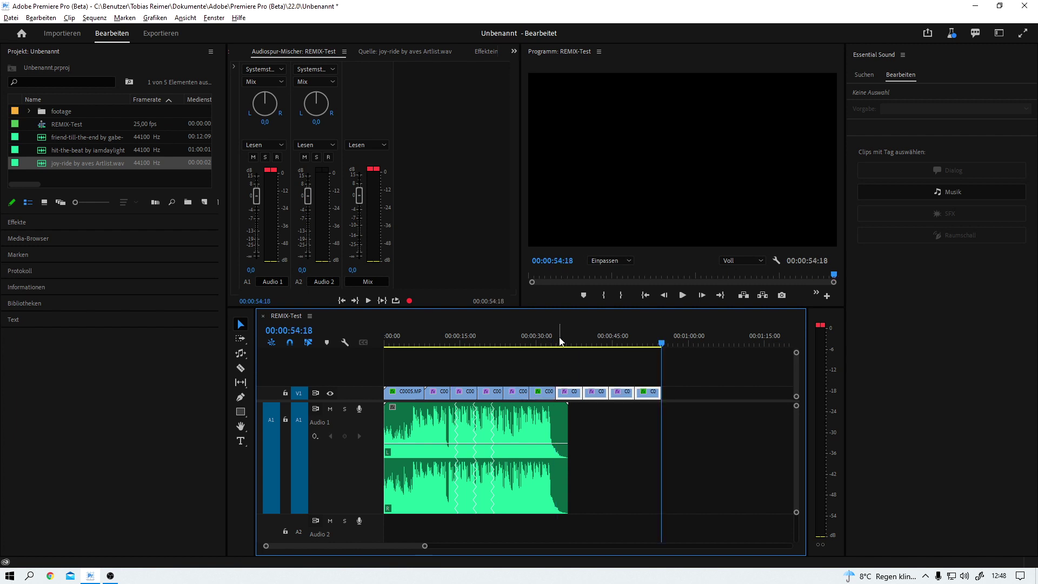
# Step: Remix the joy-ride music with the Remix tool to a 00:00:54:18 target, giving 00:00:58:13
pyautogui.click(528, 415)
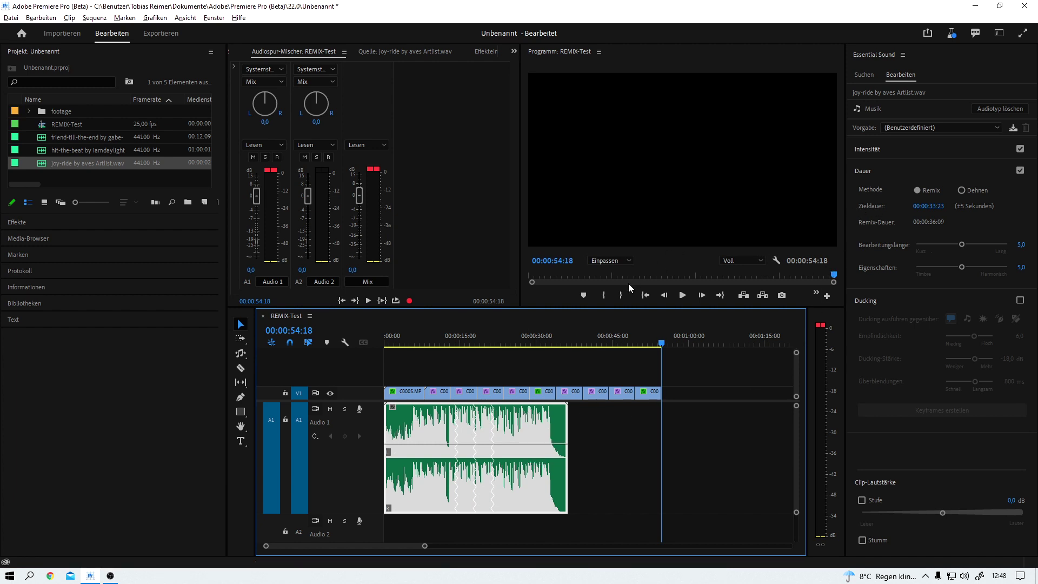
pyautogui.click(241, 354)
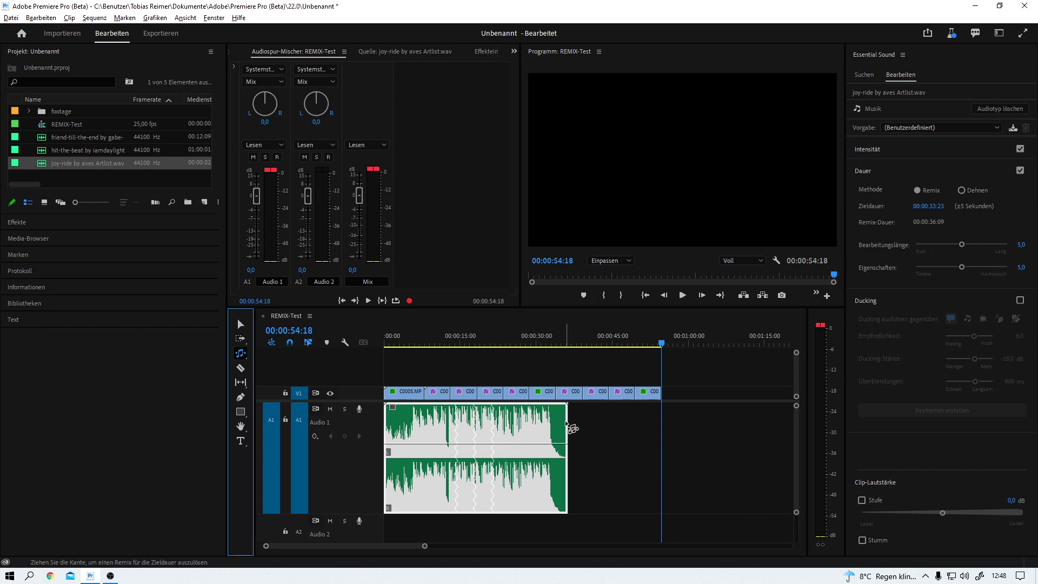
pyautogui.moveTo(568, 428); pyautogui.dragTo(661, 436)
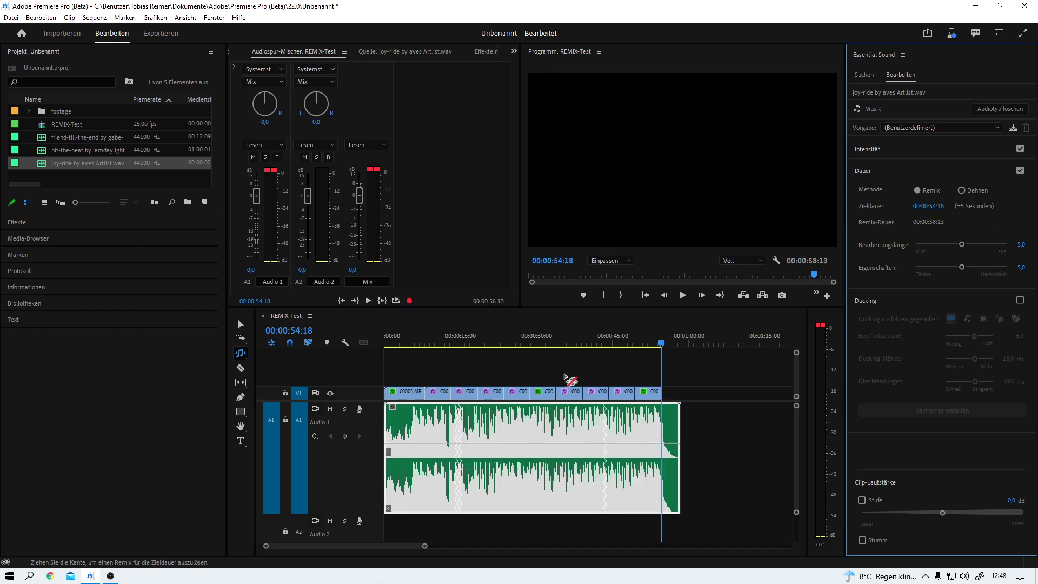
# Step: Play the remix from about 13 s, 42 s and 12 s to check how it sounds
pyautogui.click(452, 344)
pyautogui.press('space')
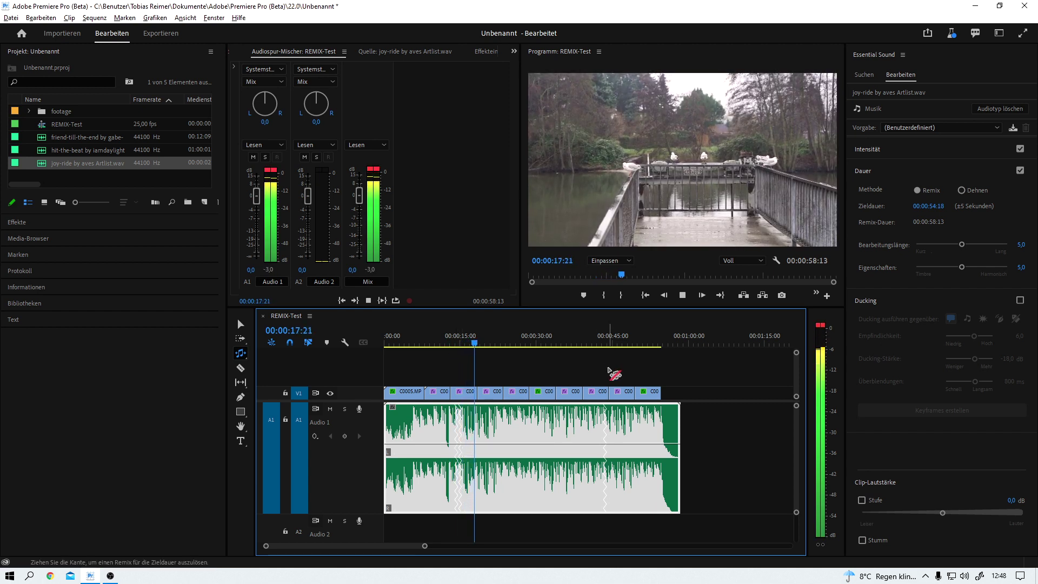
pyautogui.click(600, 343)
pyautogui.press('space')
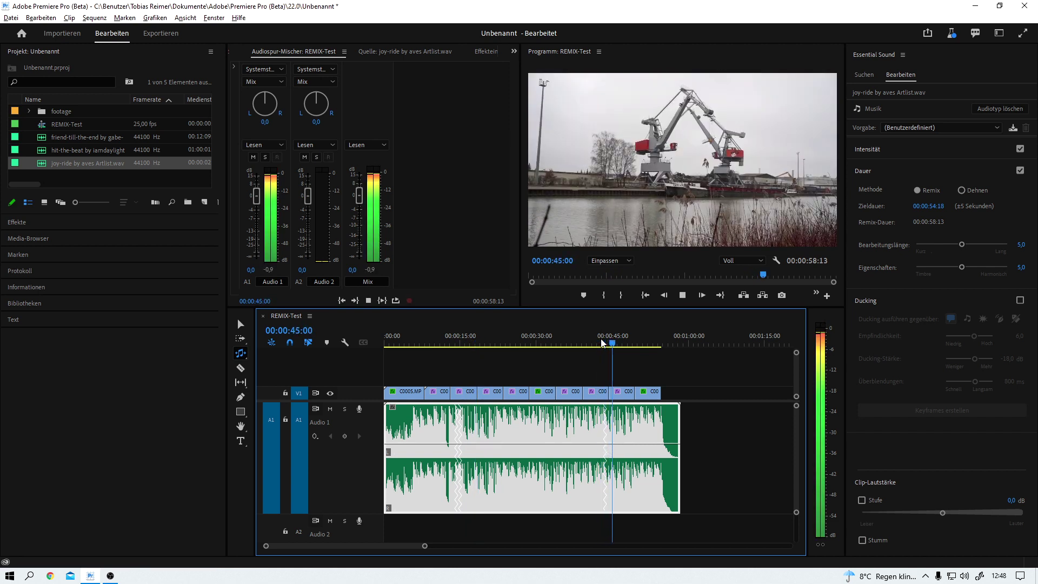
pyautogui.press('space')
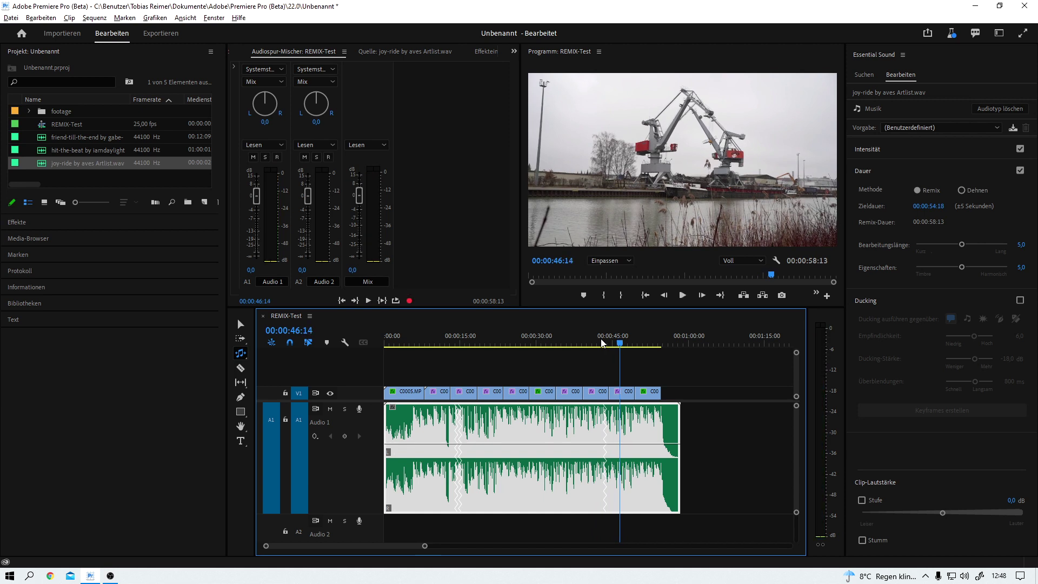
pyautogui.click(449, 342)
pyautogui.press('space')
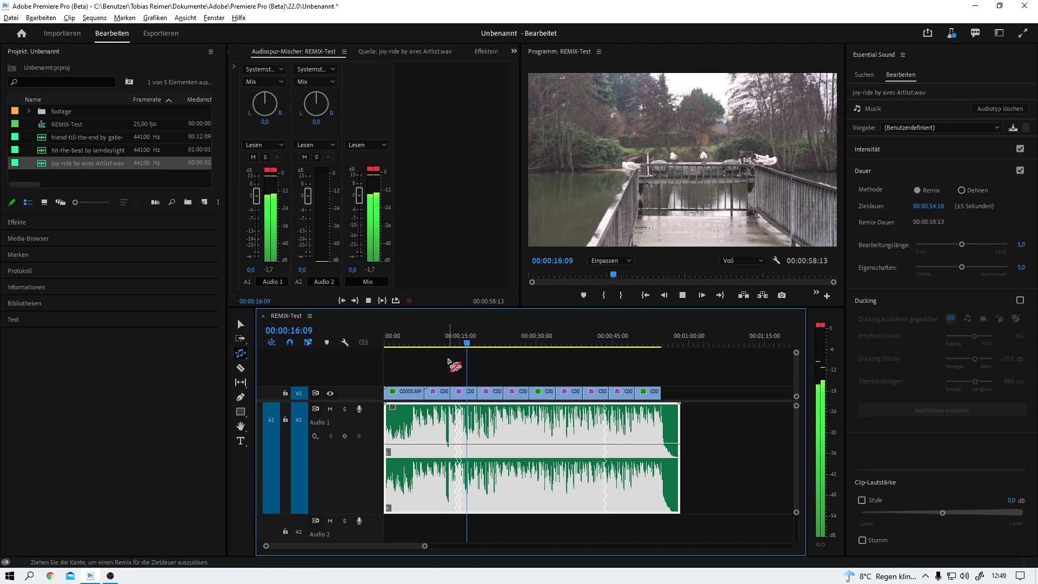
# Step: Shorten the joy-ride remix target to 00:00:53:00, making the music clip 00:00:56:10
pyautogui.press('space')
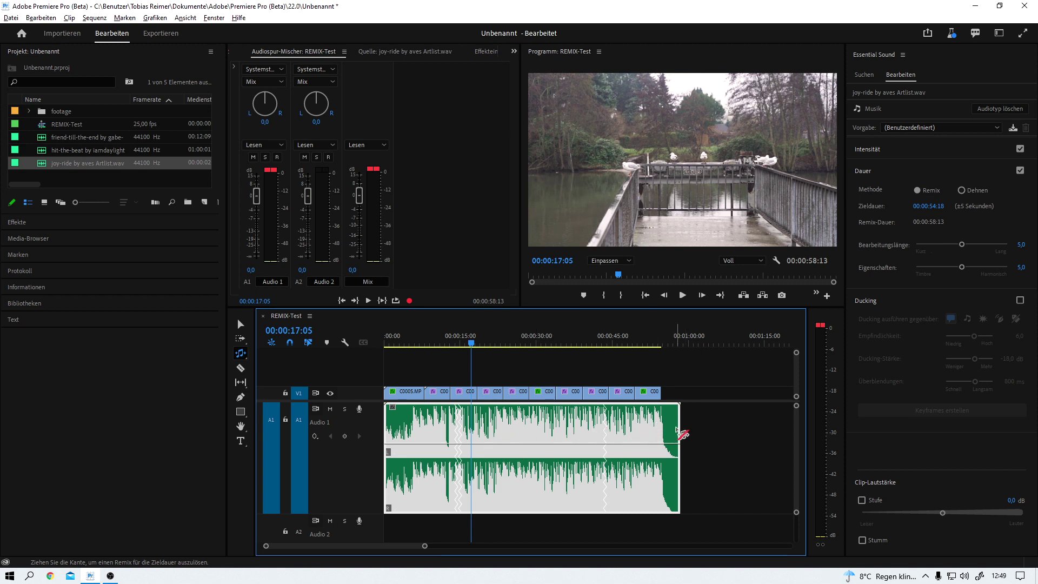
pyautogui.moveTo(684, 434); pyautogui.dragTo(669, 513)
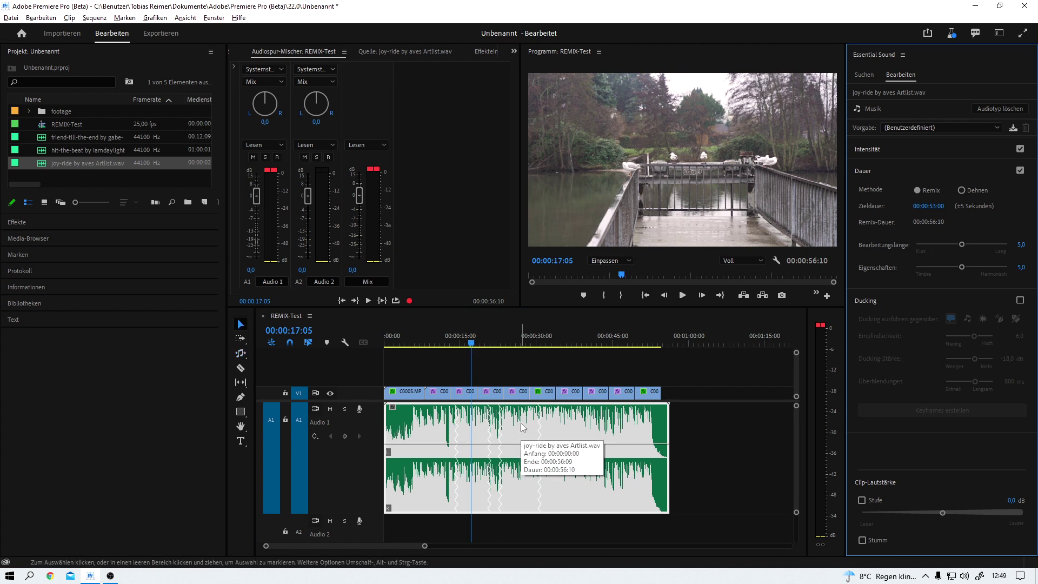
pyautogui.press('v')
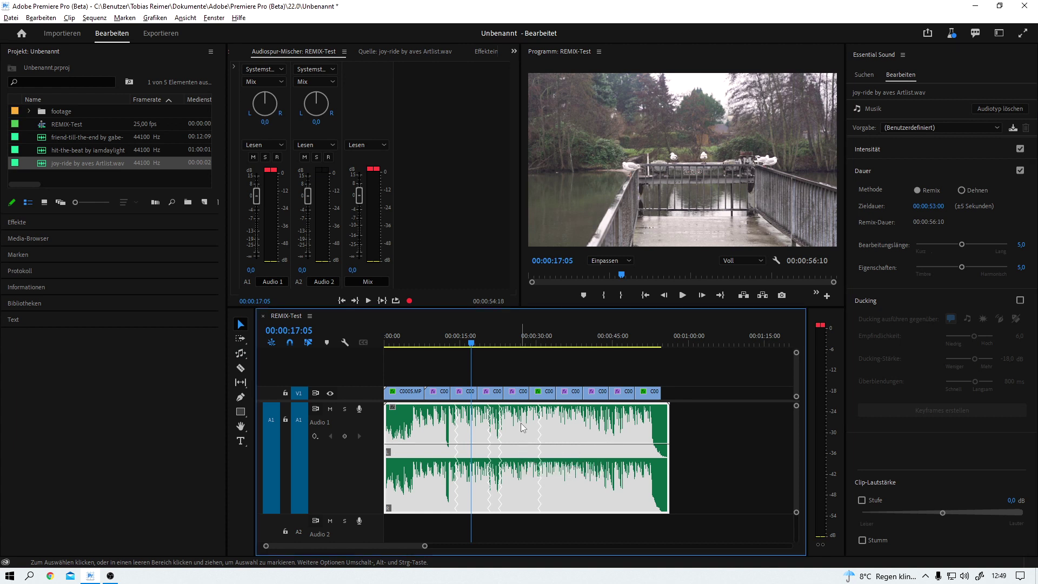
# Step: Replace the joy-ride clip on A1 with friend-till-the-end music starting at 00:00
pyautogui.press('Delete')
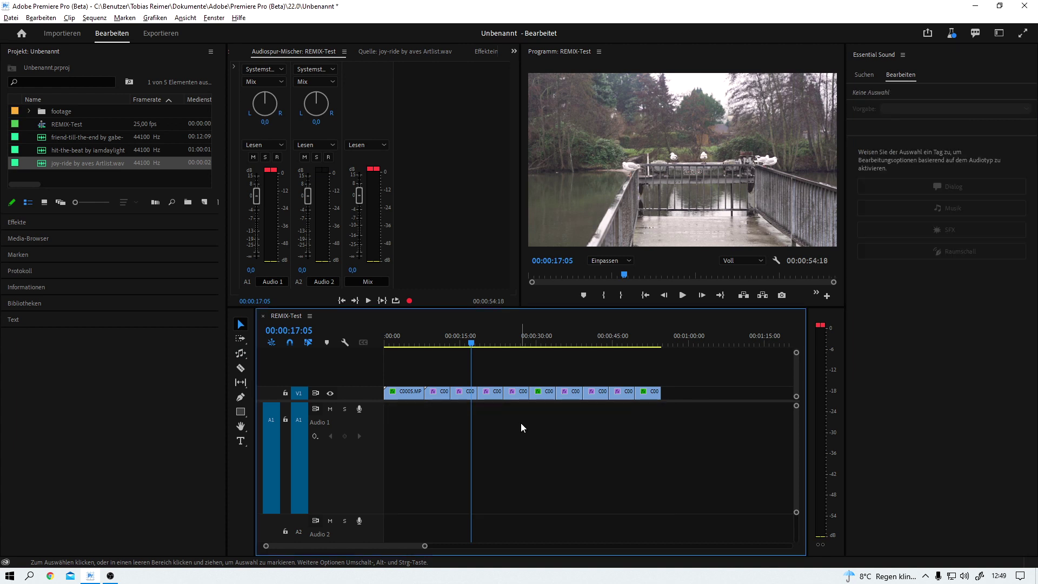
pyautogui.click(40, 141)
pyautogui.moveTo(319, 333); pyautogui.dragTo(381, 462)
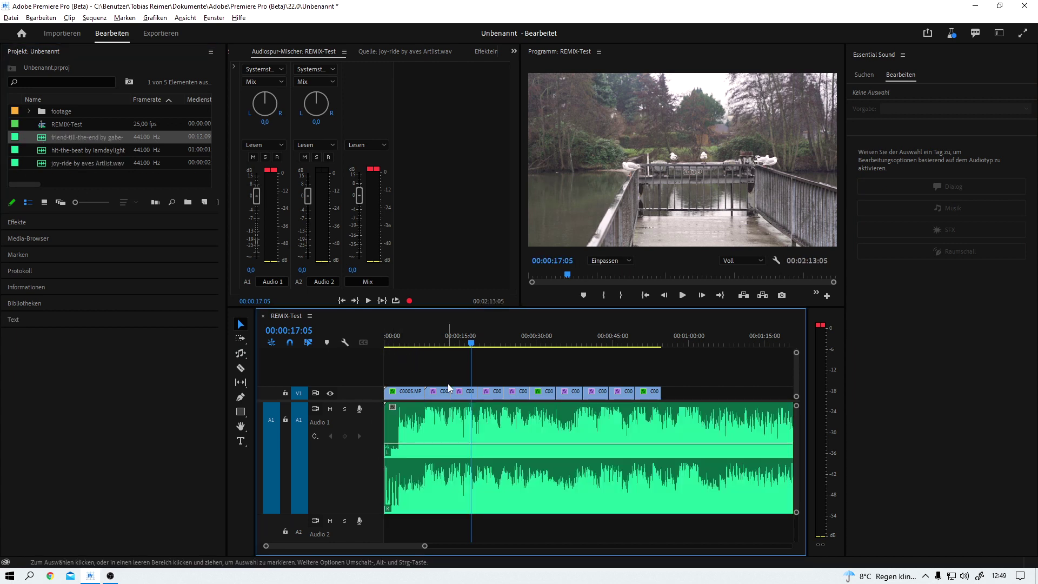
# Step: Play the sequence from the beginning to preview the new music's opening
pyautogui.press('Home')
pyautogui.press('space')
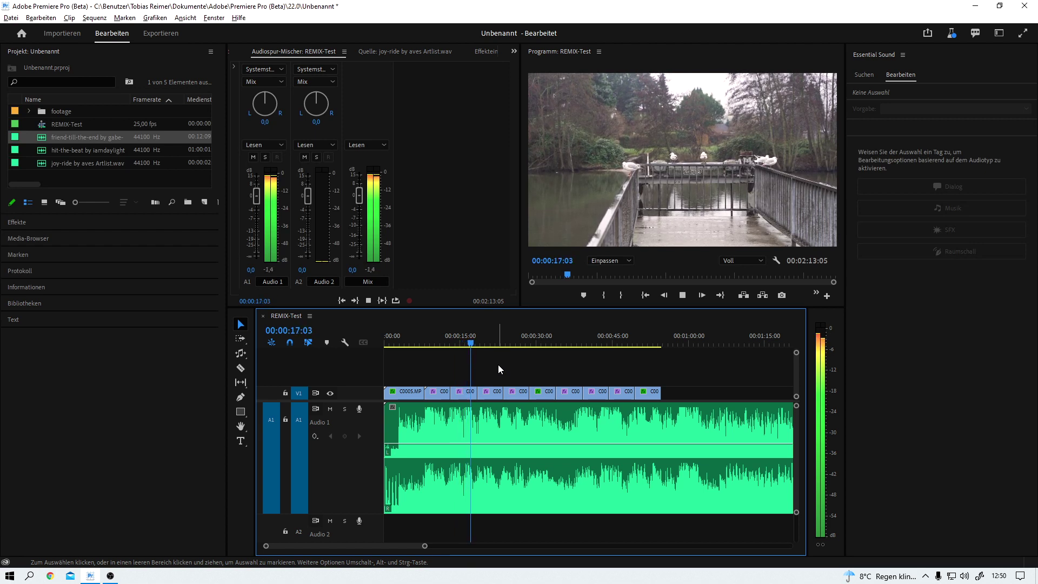
pyautogui.press('space')
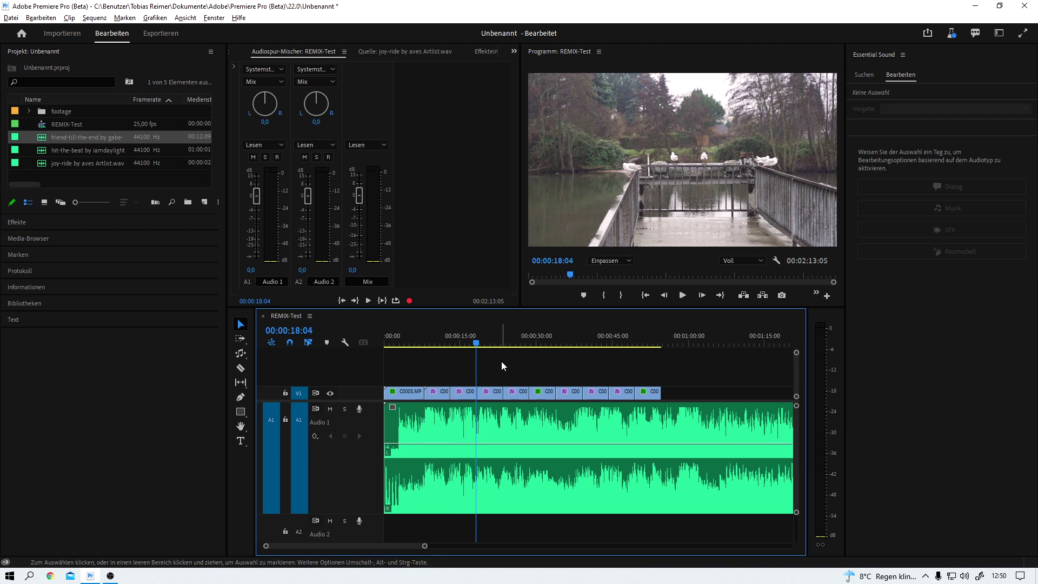
# Step: Remix the friend-till-the-end music to the 00:00:54:18 sequence length, giving a 00:00:56:11 clip
pyautogui.press('-')
pyautogui.click(241, 353)
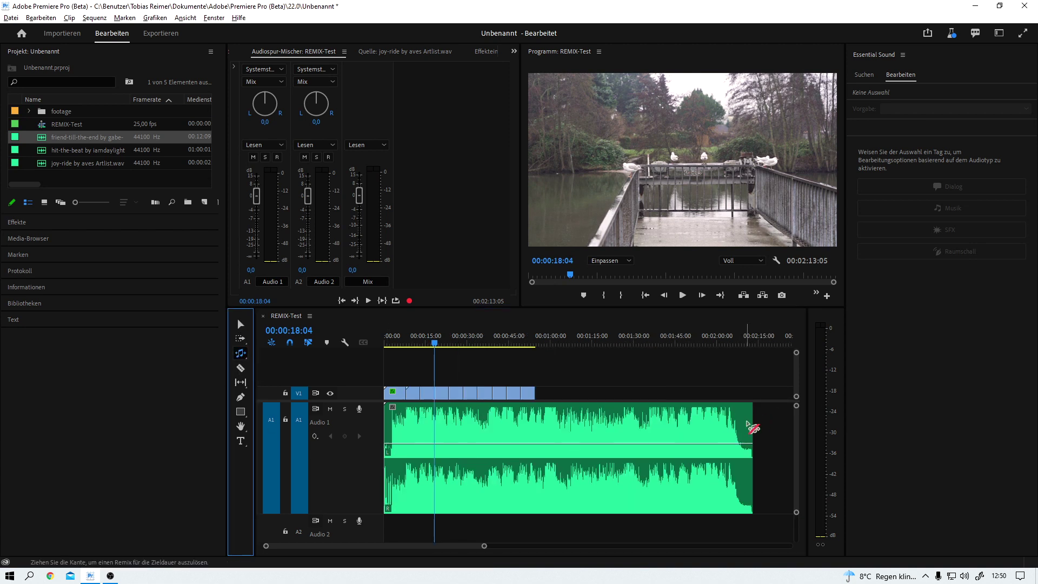
pyautogui.moveTo(753, 426); pyautogui.dragTo(538, 447)
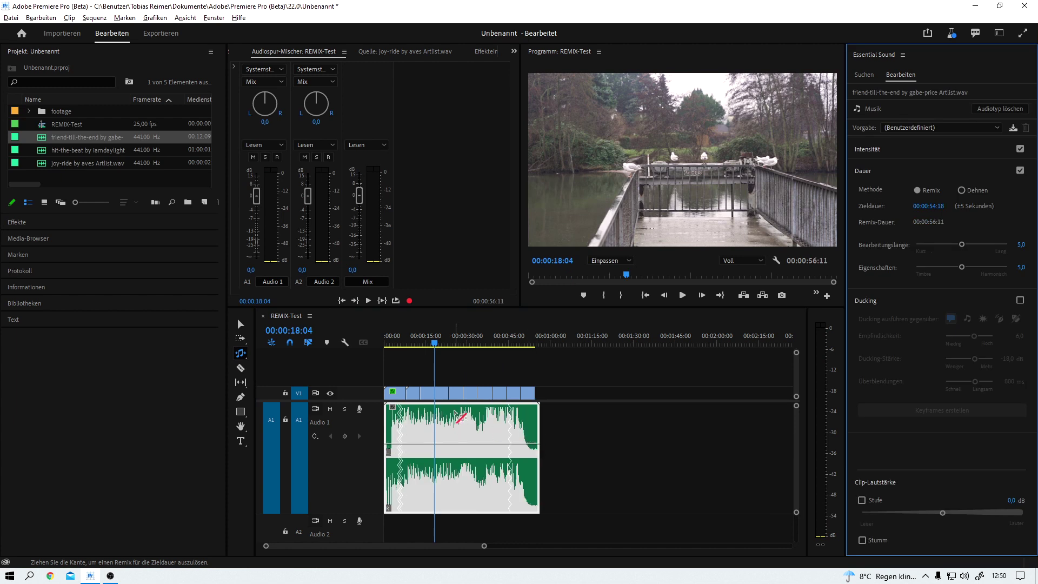
# Step: Zoom to fit and play from about 4 s and 44 s to check the remixed ending
pyautogui.press('\\')
pyautogui.click(414, 342)
pyautogui.press('space')
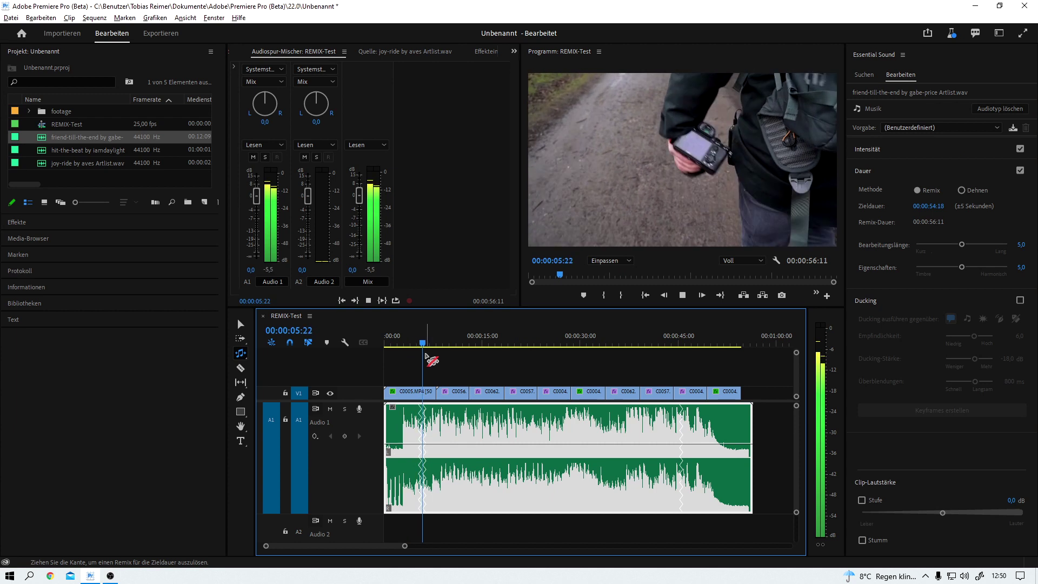
pyautogui.press('space')
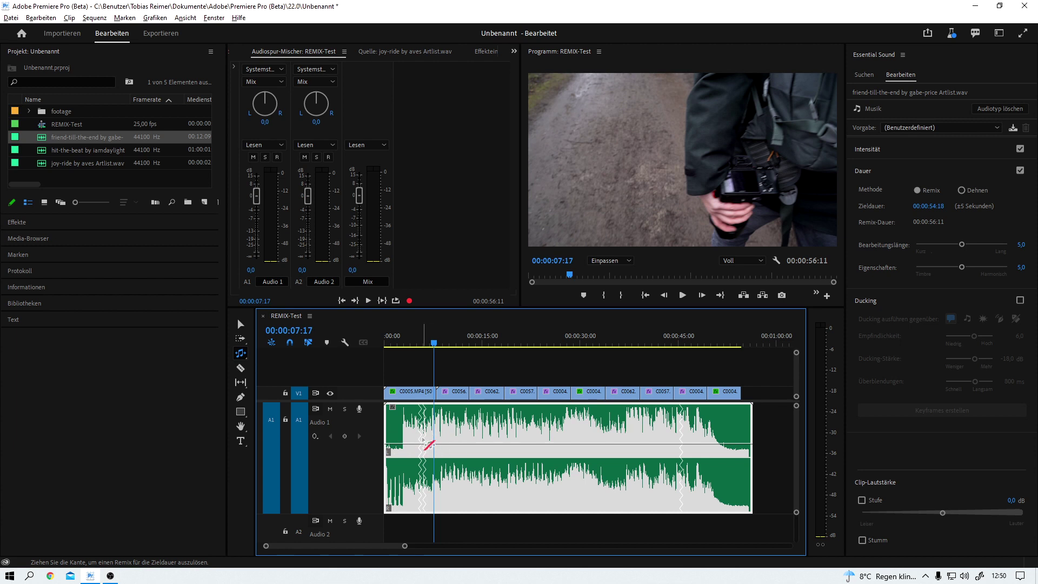
pyautogui.click(675, 343)
pyautogui.press('space')
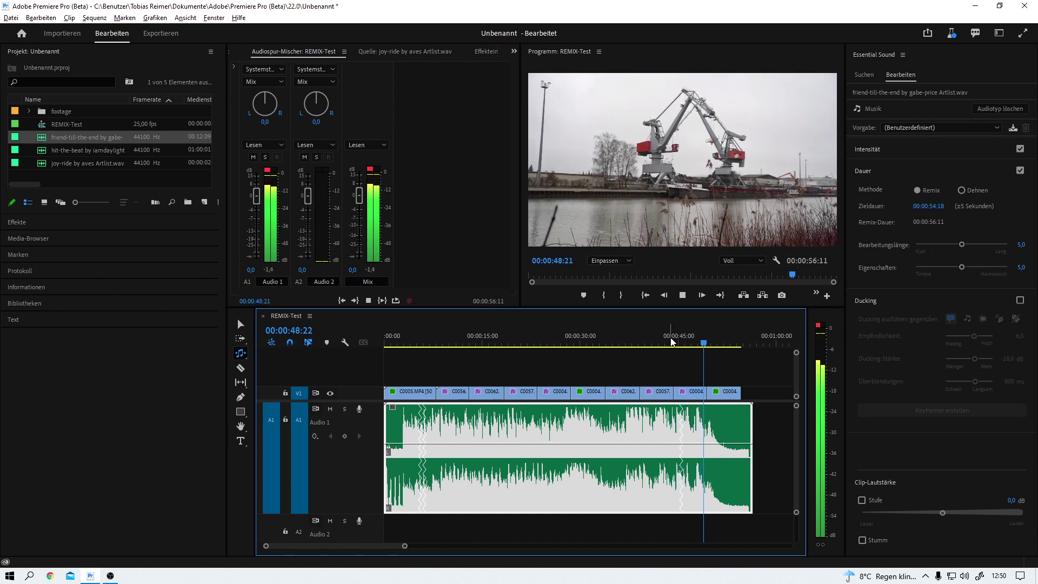
pyautogui.press('space')
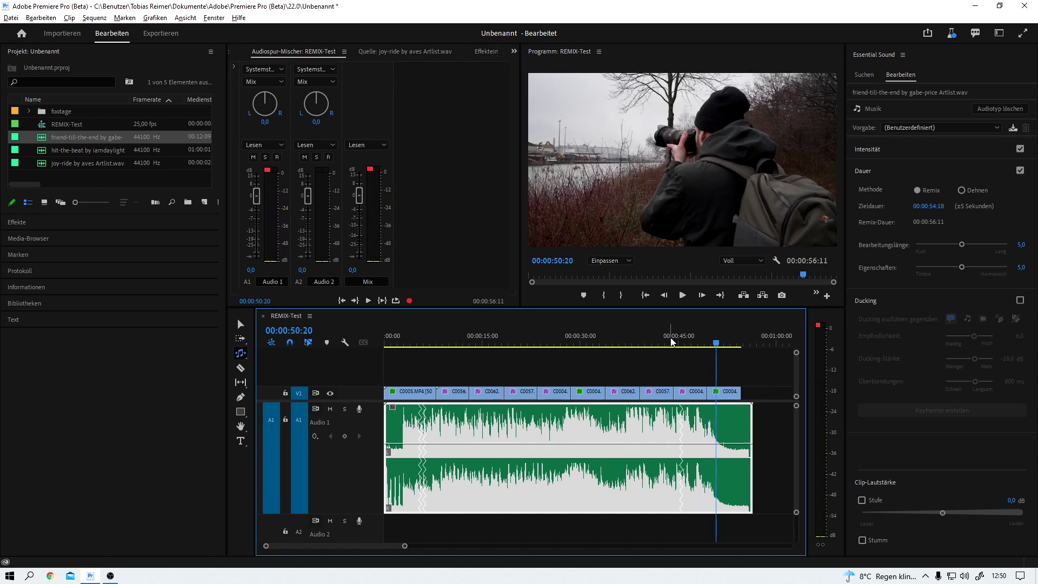